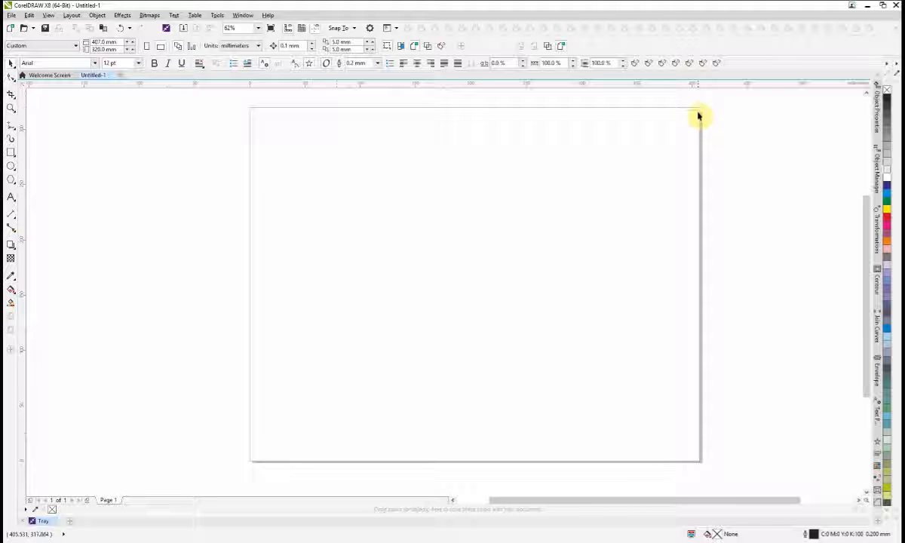
Place piano_header.jpg from the tray centred on the page and open it for editing in Corel PHOTO-PAINT
left_click(45, 522)
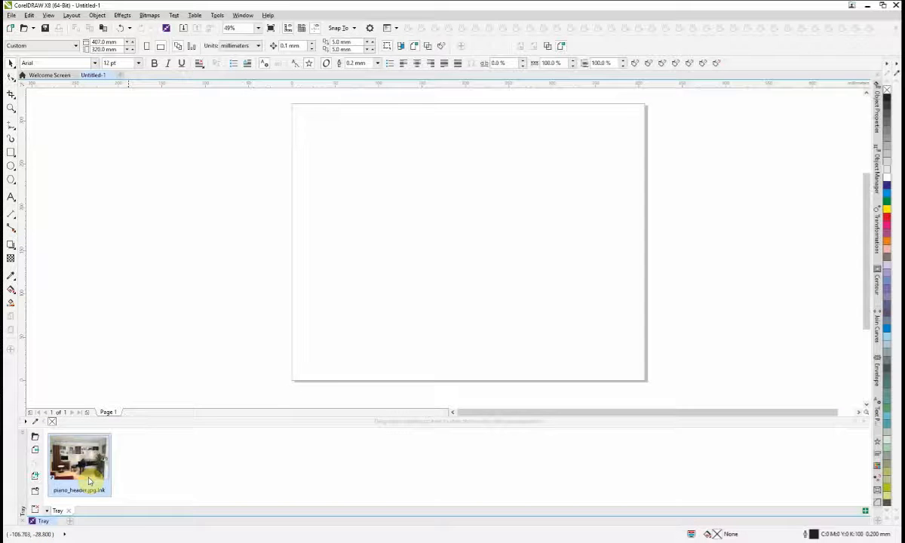
mouse_move(75, 472)
left_click_drag(72, 472, 435, 240)
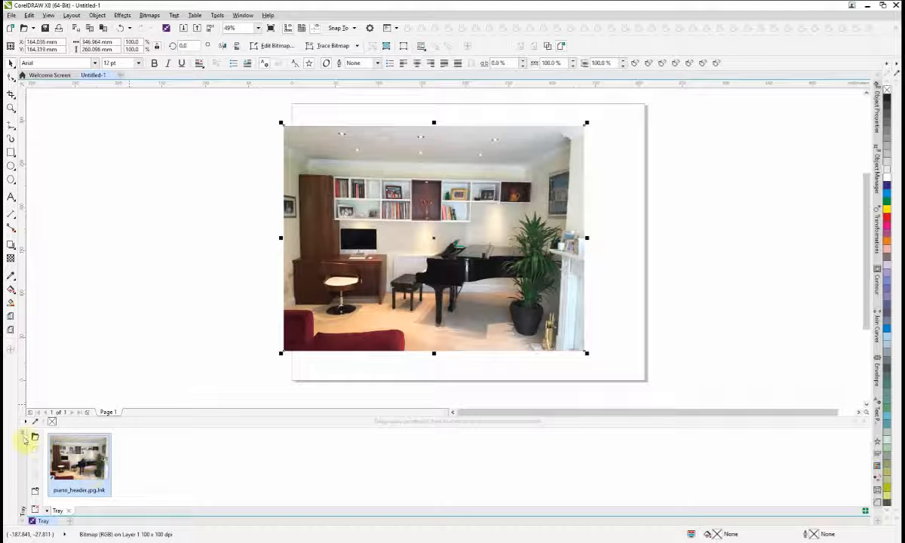
left_click(23, 433)
left_click_drag(558, 250, 542, 257)
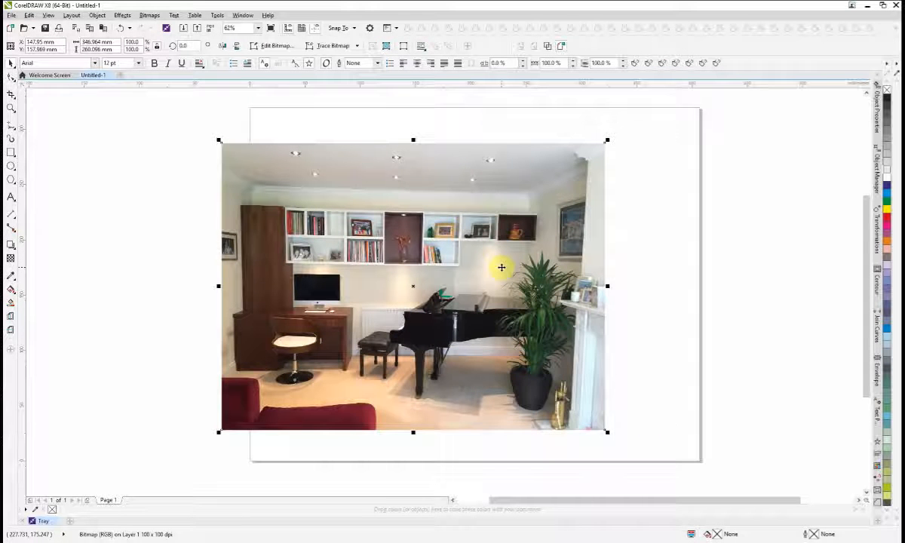
key("p")
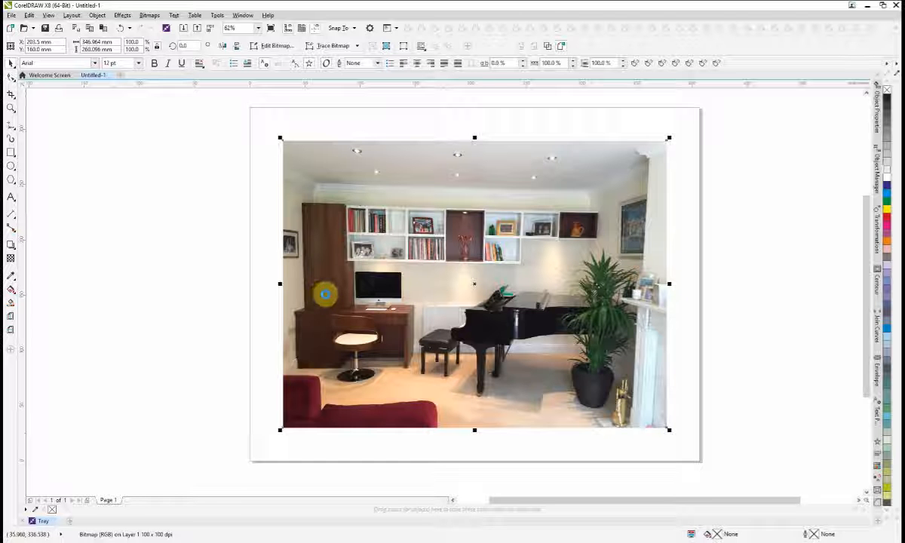
double_click(329, 298)
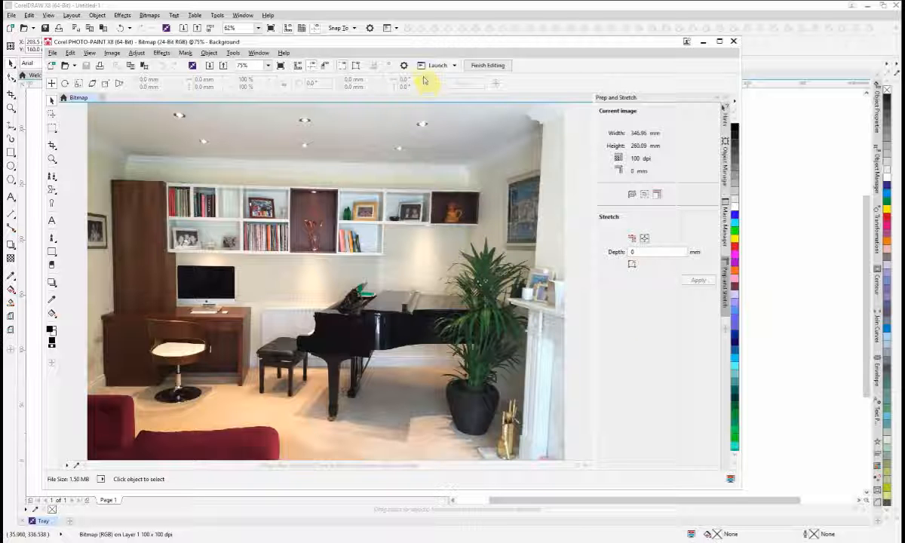
Browse the free downloadable extensions to check the Prep and Stretch entry, and close the list
left_click(454, 66)
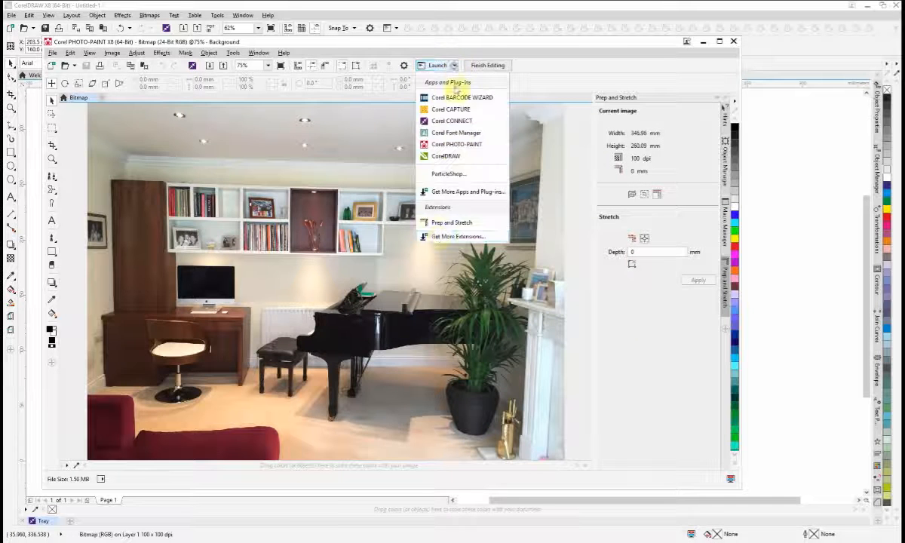
left_click(457, 236)
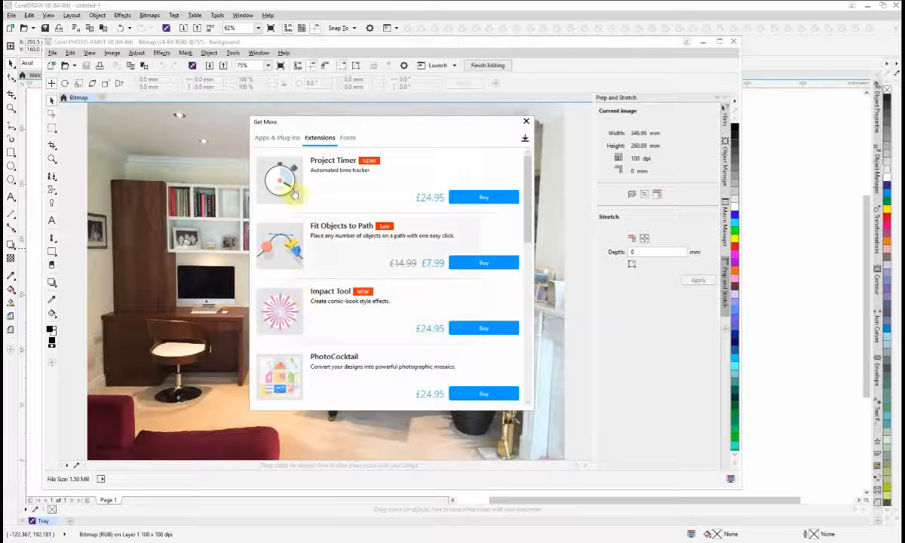
left_click_drag(529, 186, 530, 348)
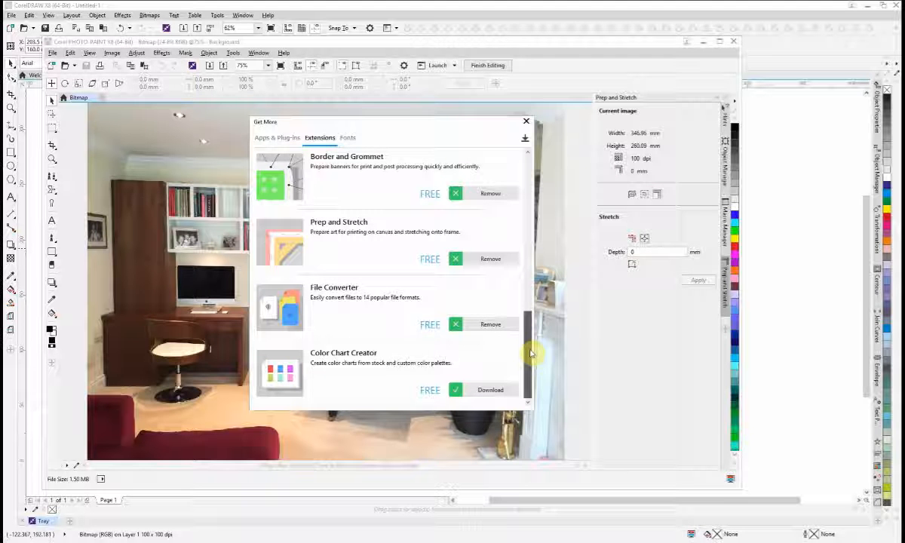
left_click_drag(530, 351, 535, 317)
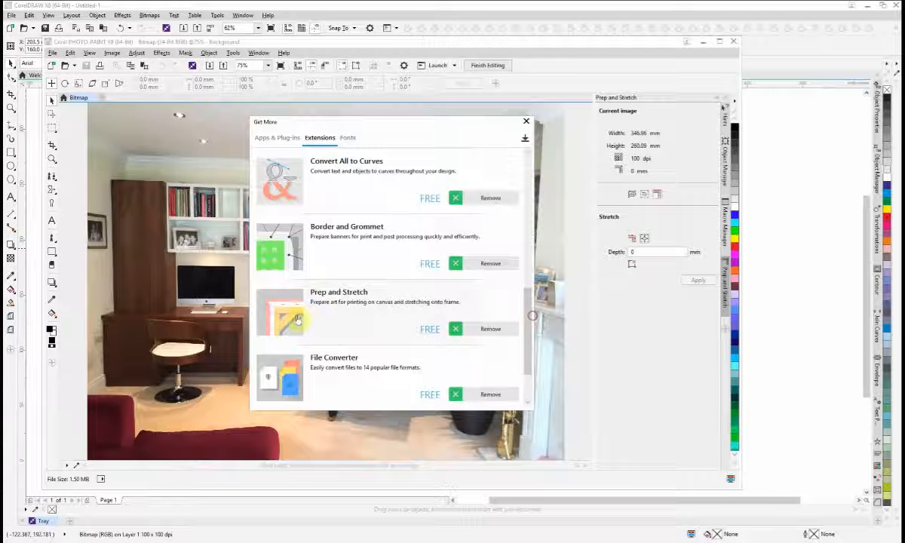
left_click(490, 334)
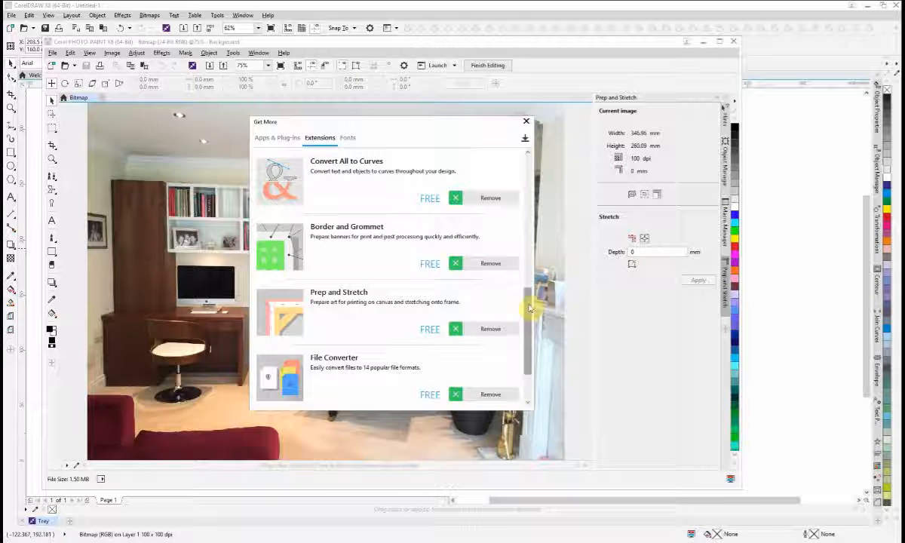
left_click_drag(530, 309, 530, 323)
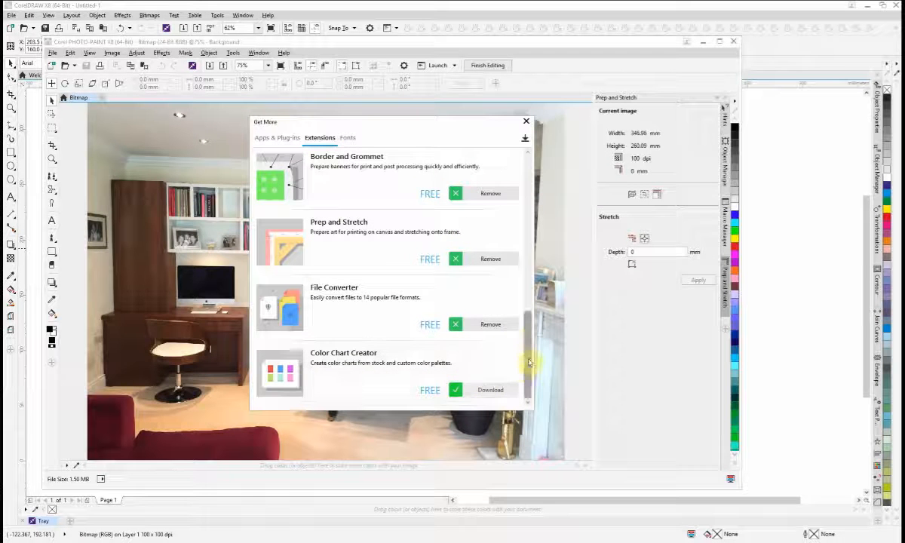
left_click_drag(528, 361, 527, 341)
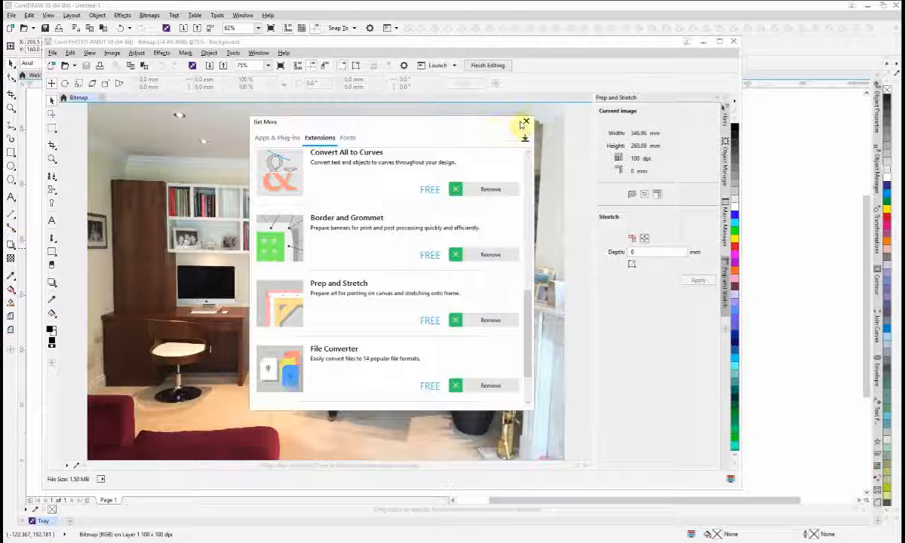
left_click(527, 123)
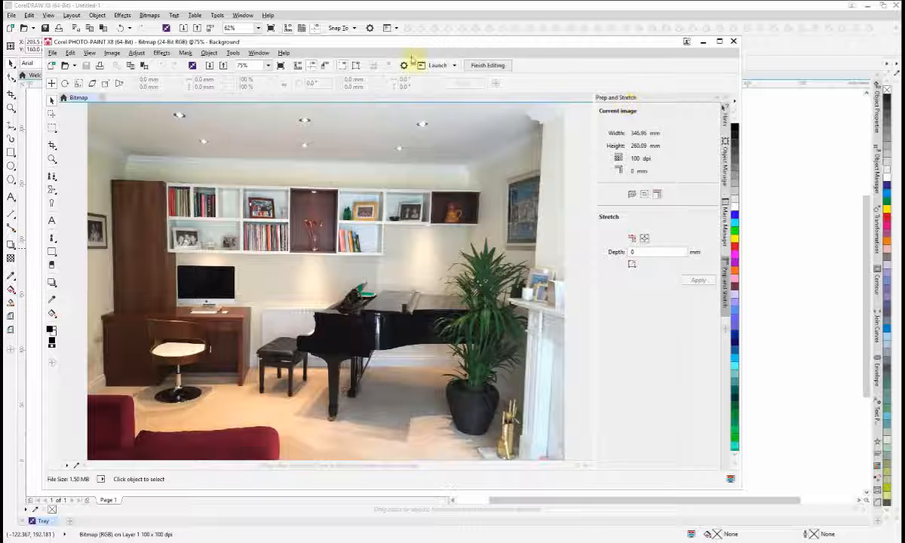
Stretch the image edges with the Prep and Stretch extension, using a depth of 30 mm
left_click(455, 65)
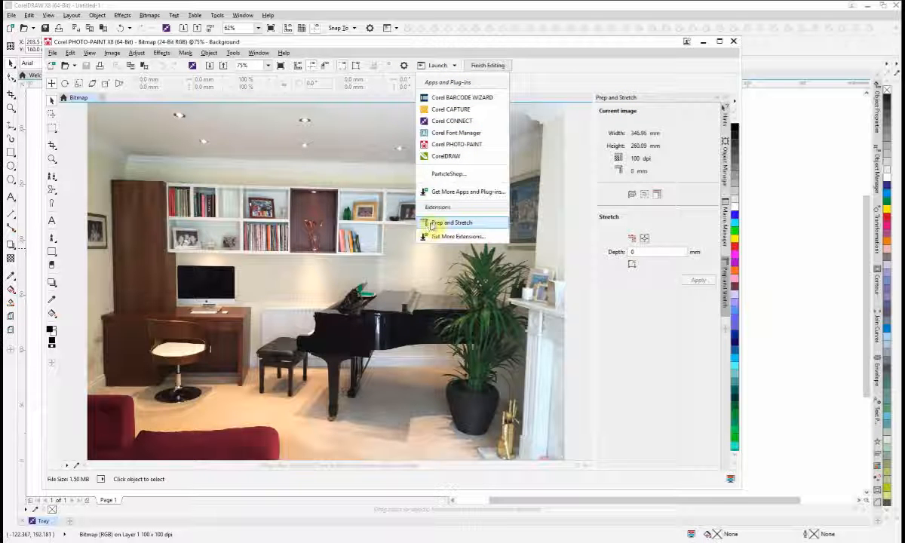
left_click(348, 298)
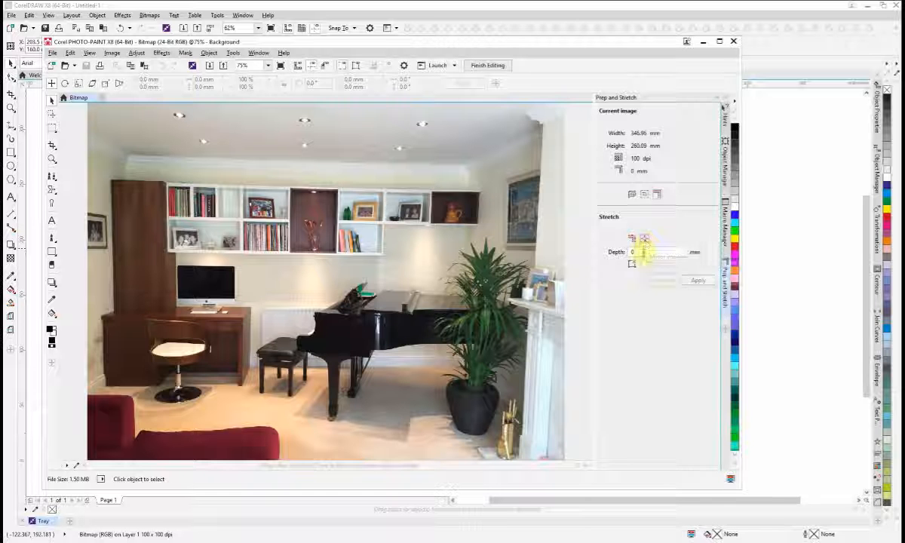
left_click(657, 195)
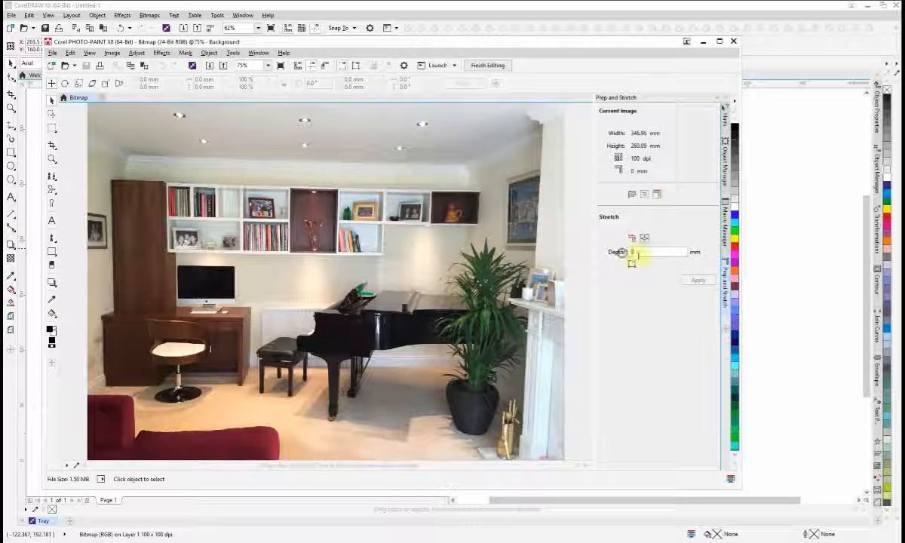
left_click(653, 252)
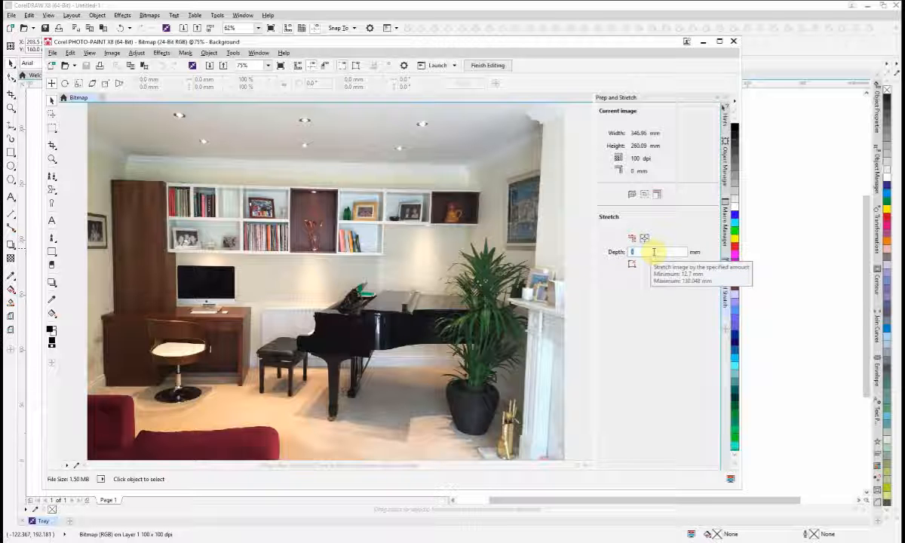
type("39")
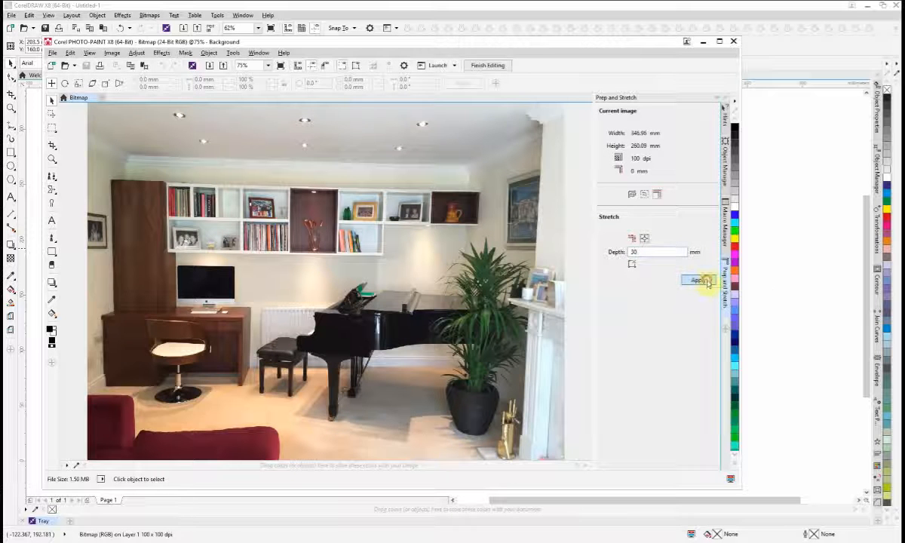
left_click(705, 281)
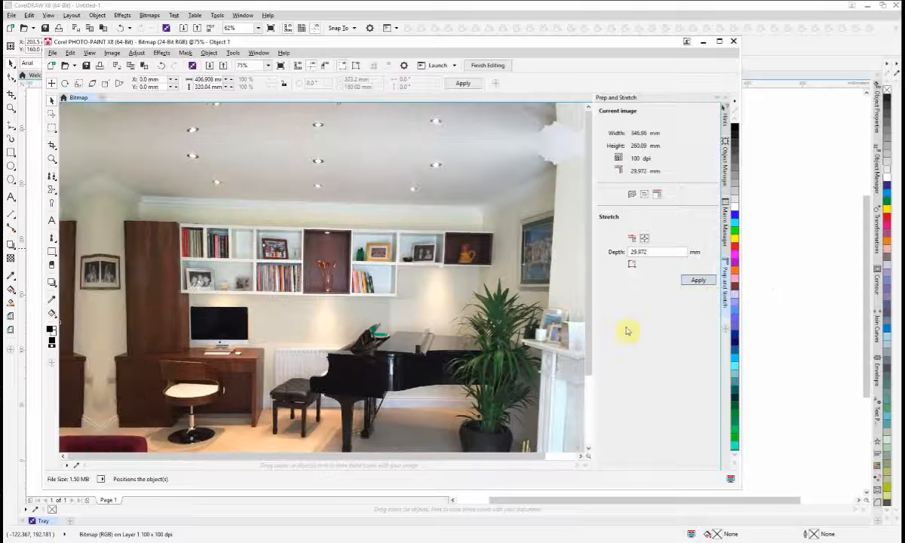
Finish editing the stretched bitmap, save its changes back to the drawing, and close Corel PHOTO-PAINT
left_click(492, 67)
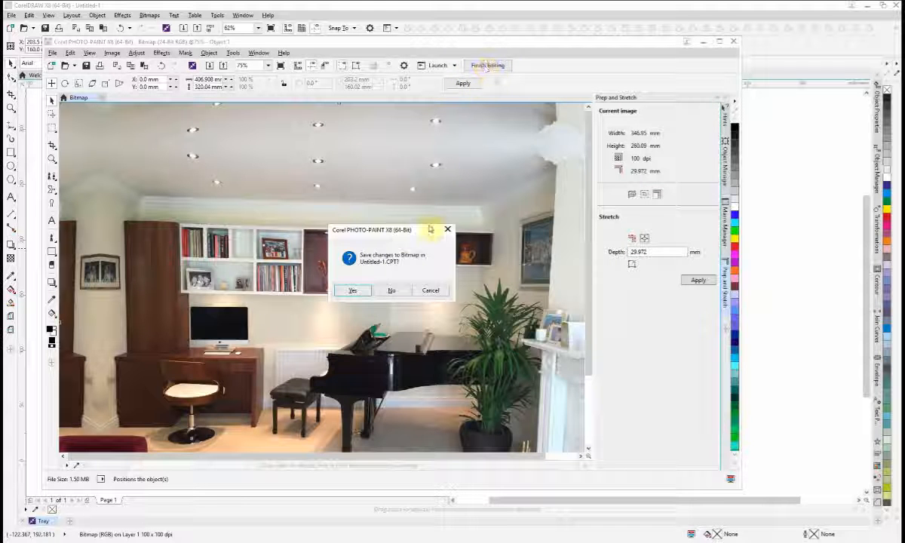
left_click(354, 292)
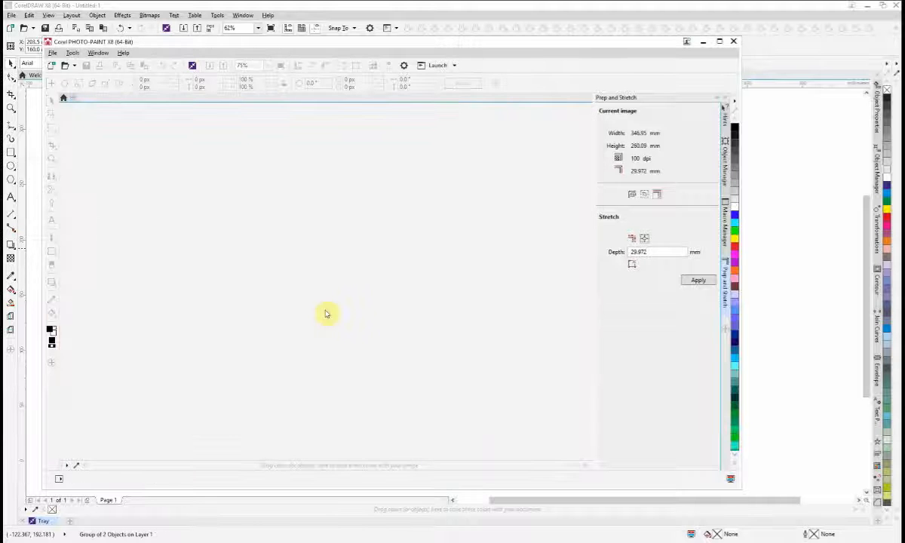
left_click(733, 41)
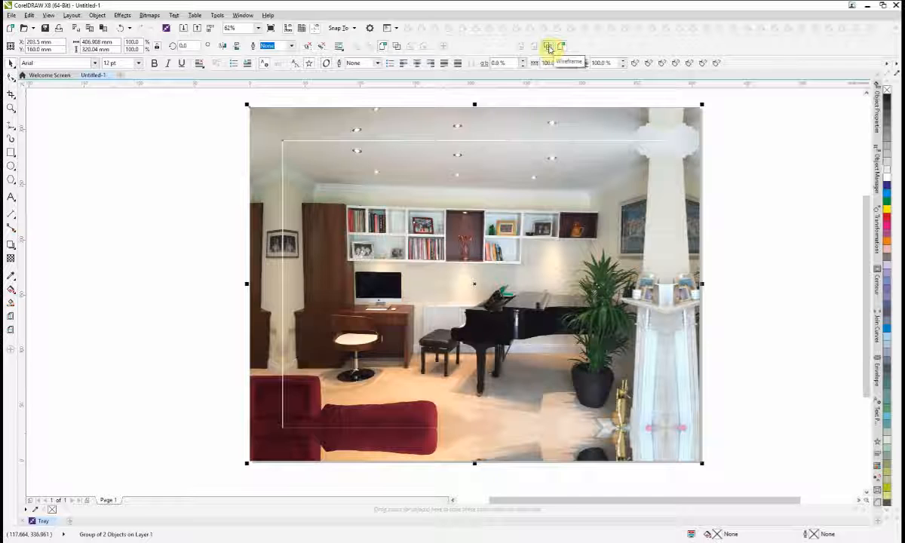
Inspect the fold outline and the mirrored border of the stretched image in wireframe view, and restore the full-colour view
left_click(549, 46)
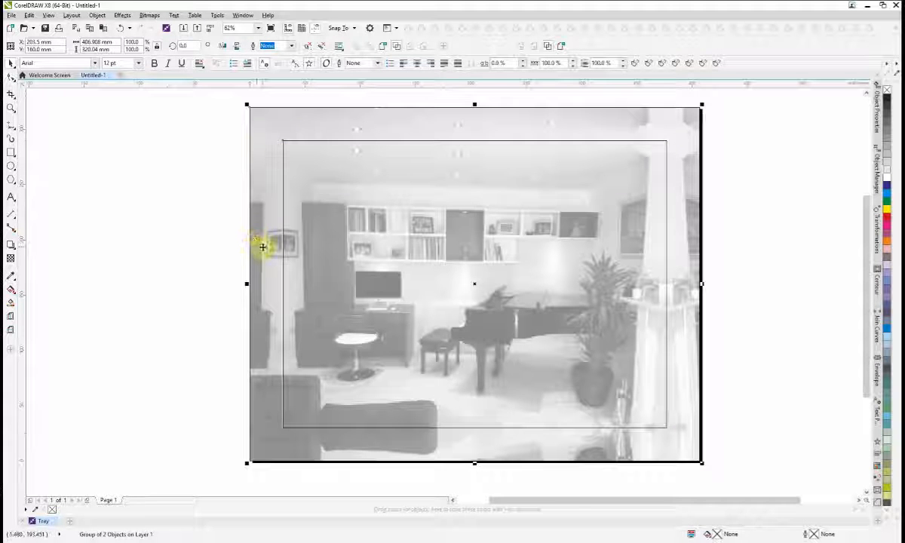
scroll(285, 243, "up", 4)
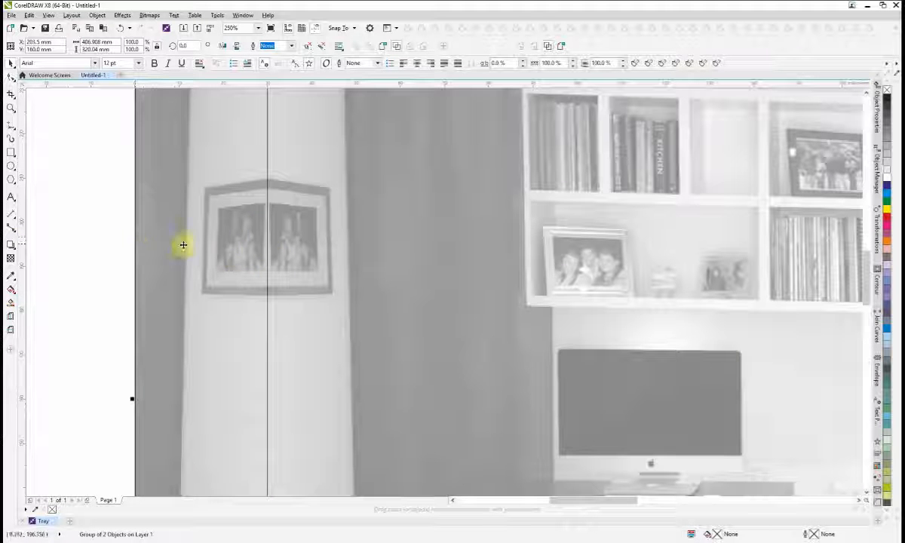
scroll(265, 251, "down", 6)
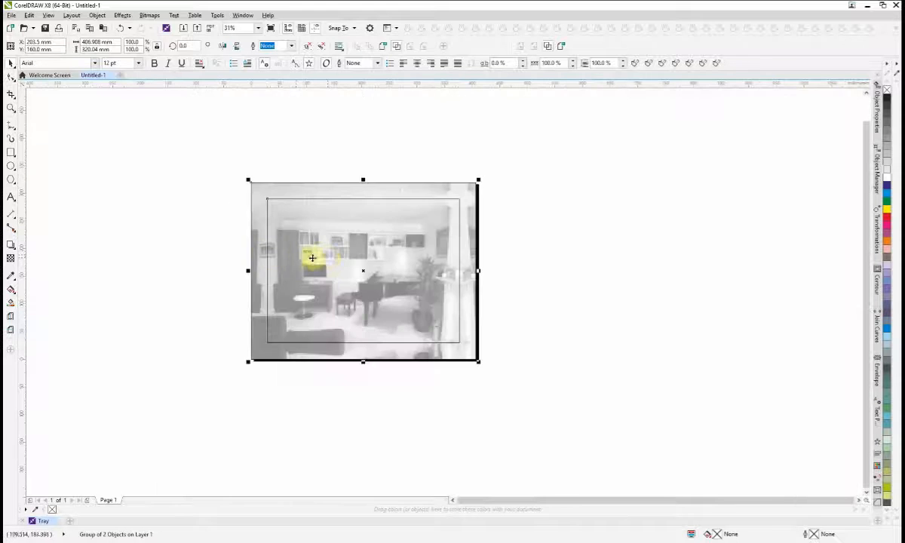
scroll(327, 257, "up", 2)
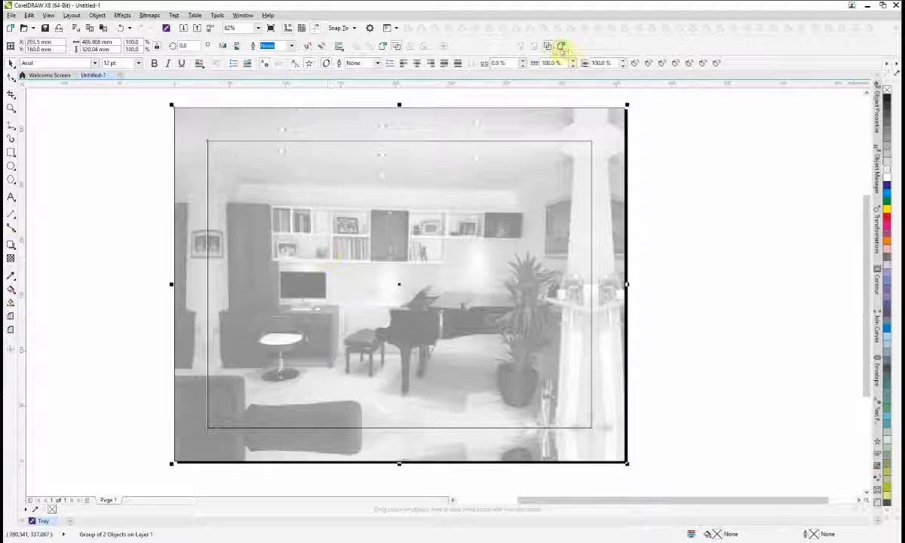
left_click(561, 47)
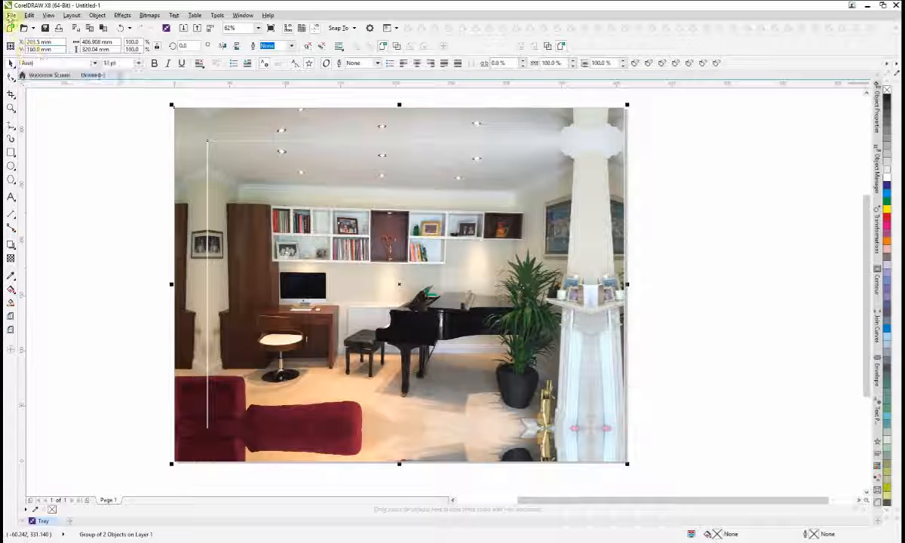
Publish the drawing to PDF as Untitled-1.pdf in the DELETME folder, replacing the existing file
left_click(10, 15)
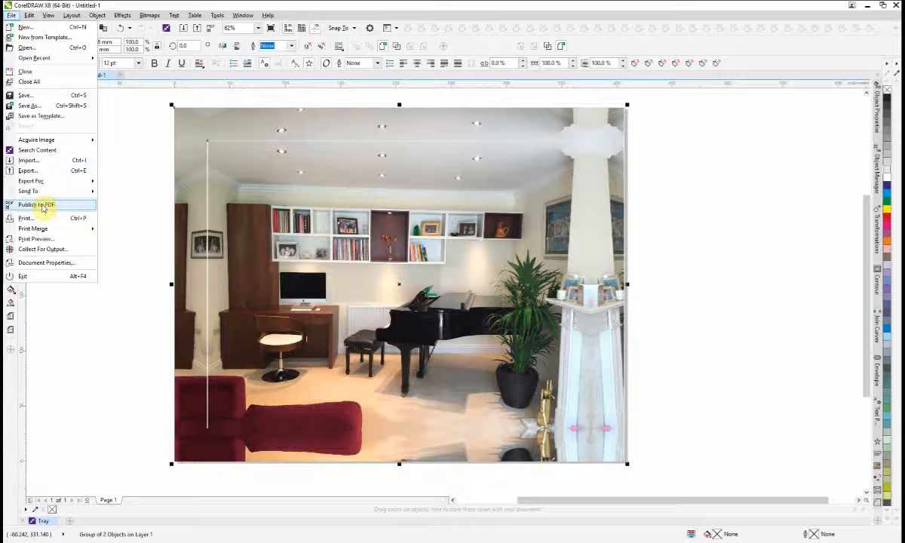
left_click(42, 205)
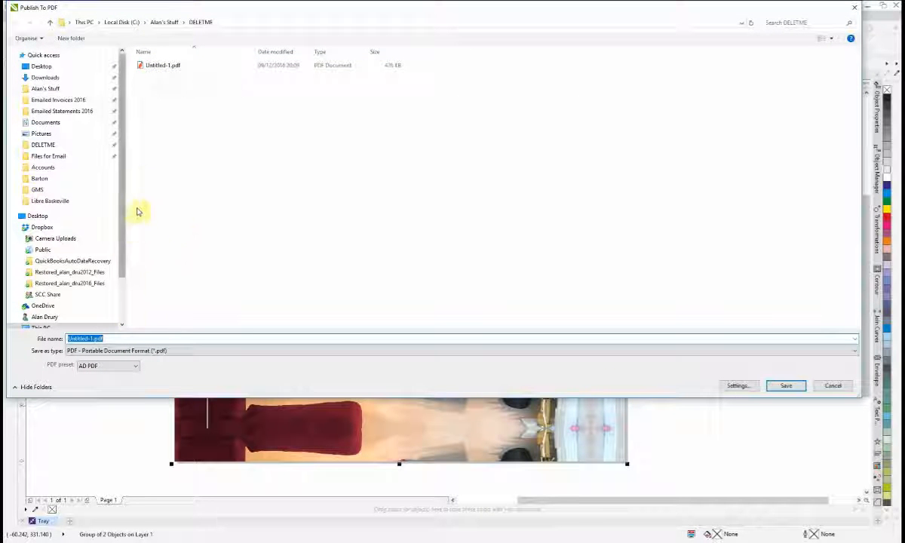
left_click(158, 66)
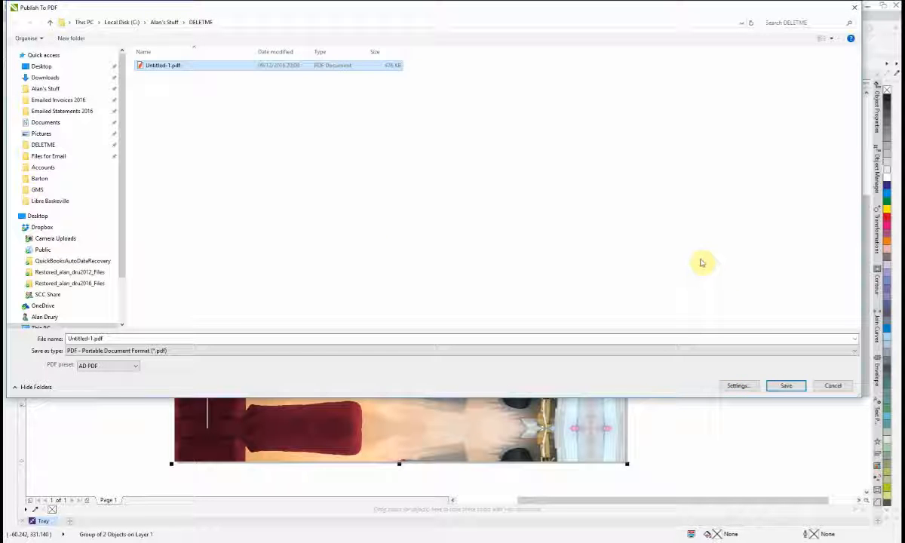
left_click(786, 385)
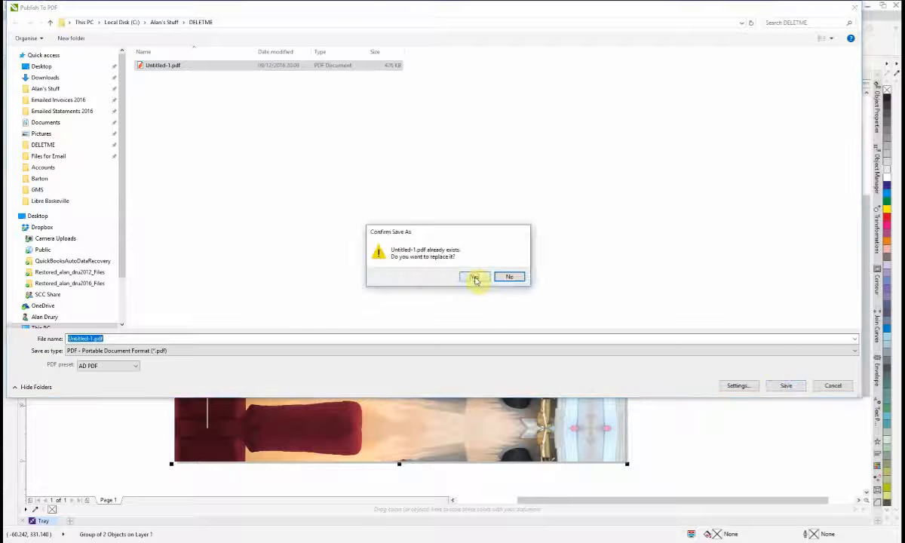
left_click(475, 278)
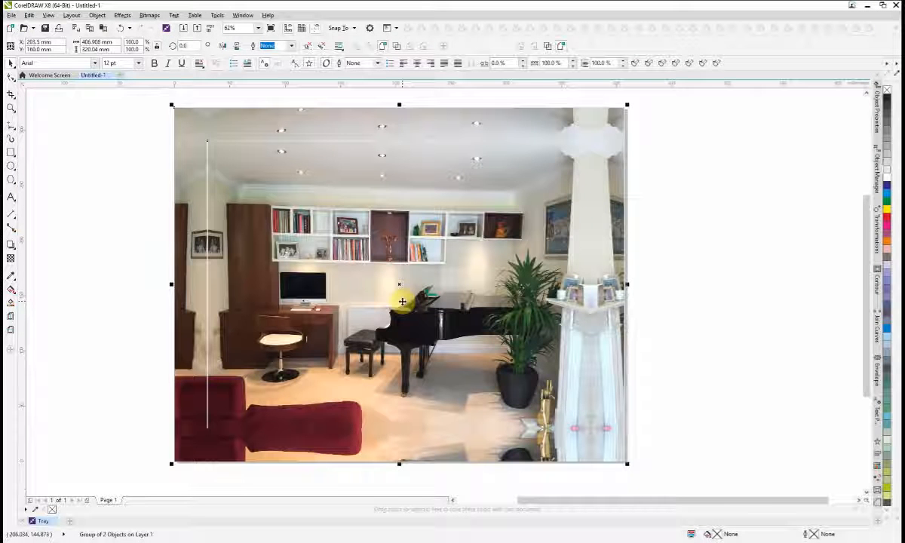